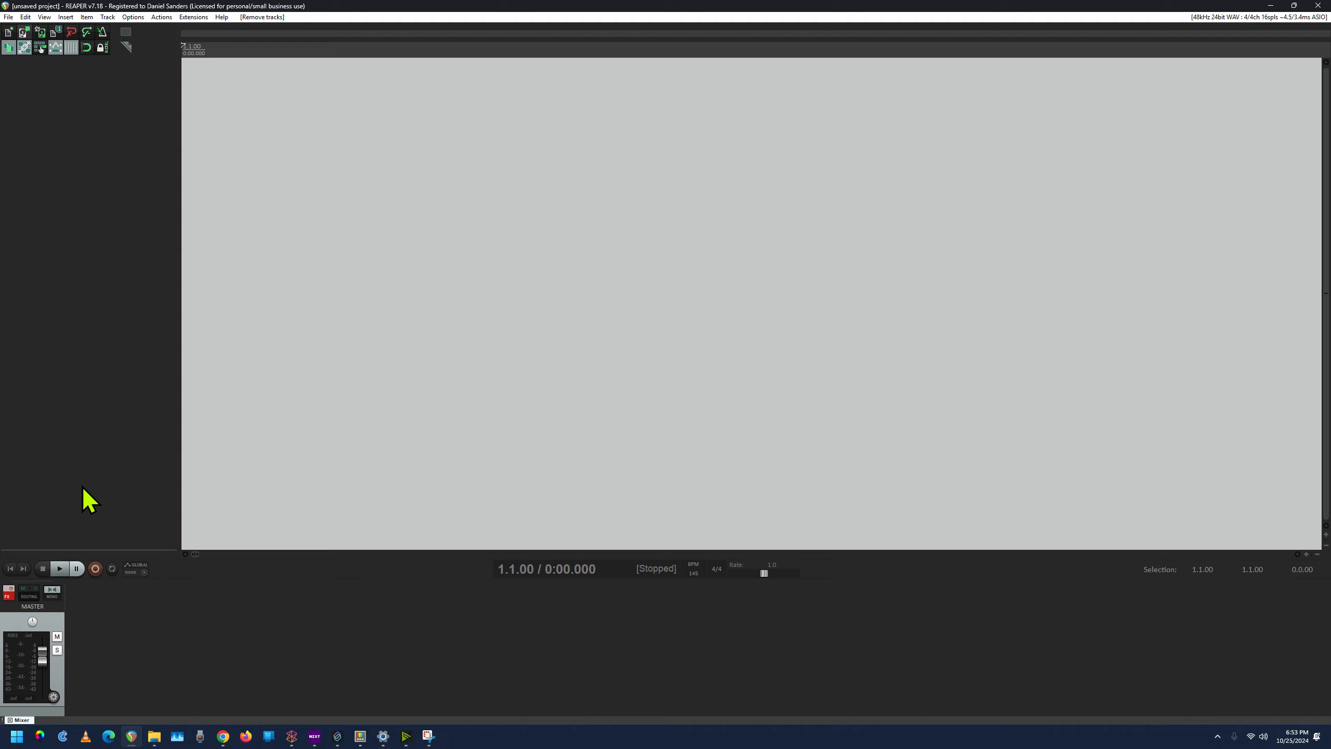
Switch to File Explorer's Impulses folder and insert "Hesu 2x12 V30 - 440 center edge.wav" into REAPER on a new track at the project start
click(155, 735)
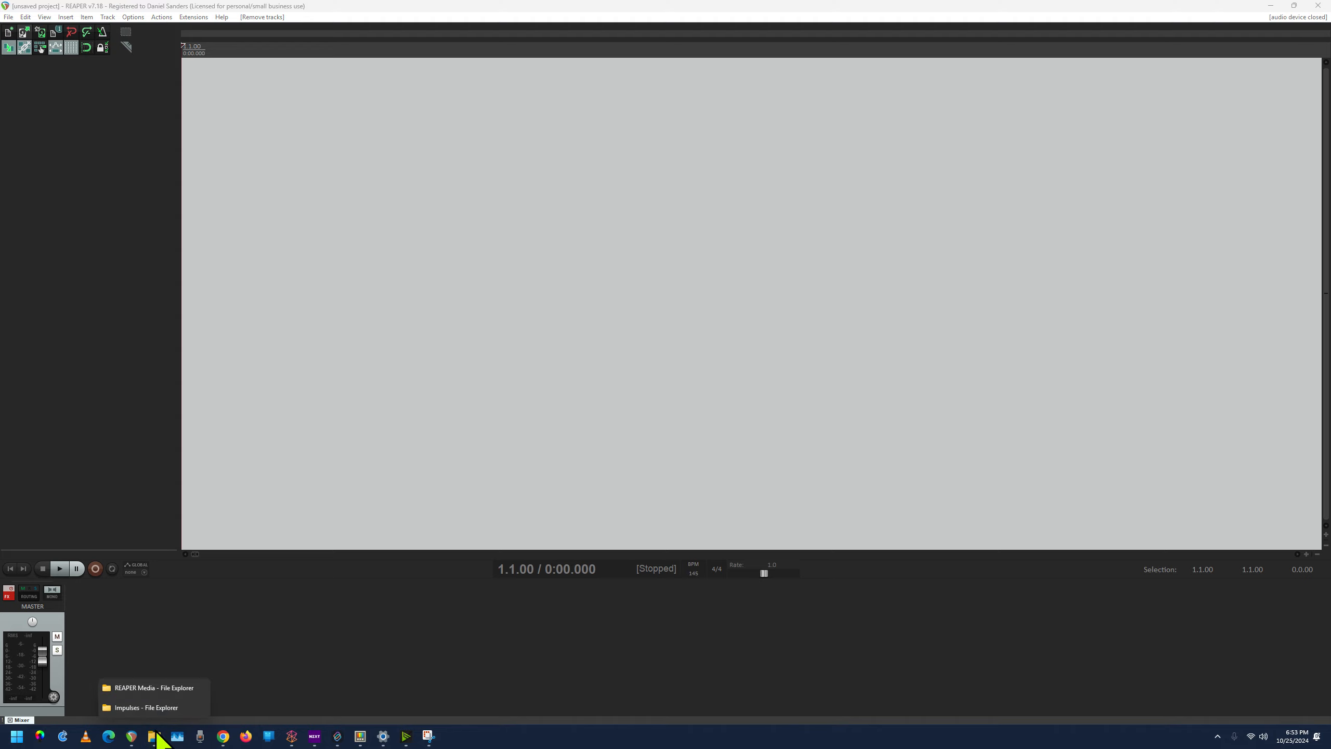
click(145, 705)
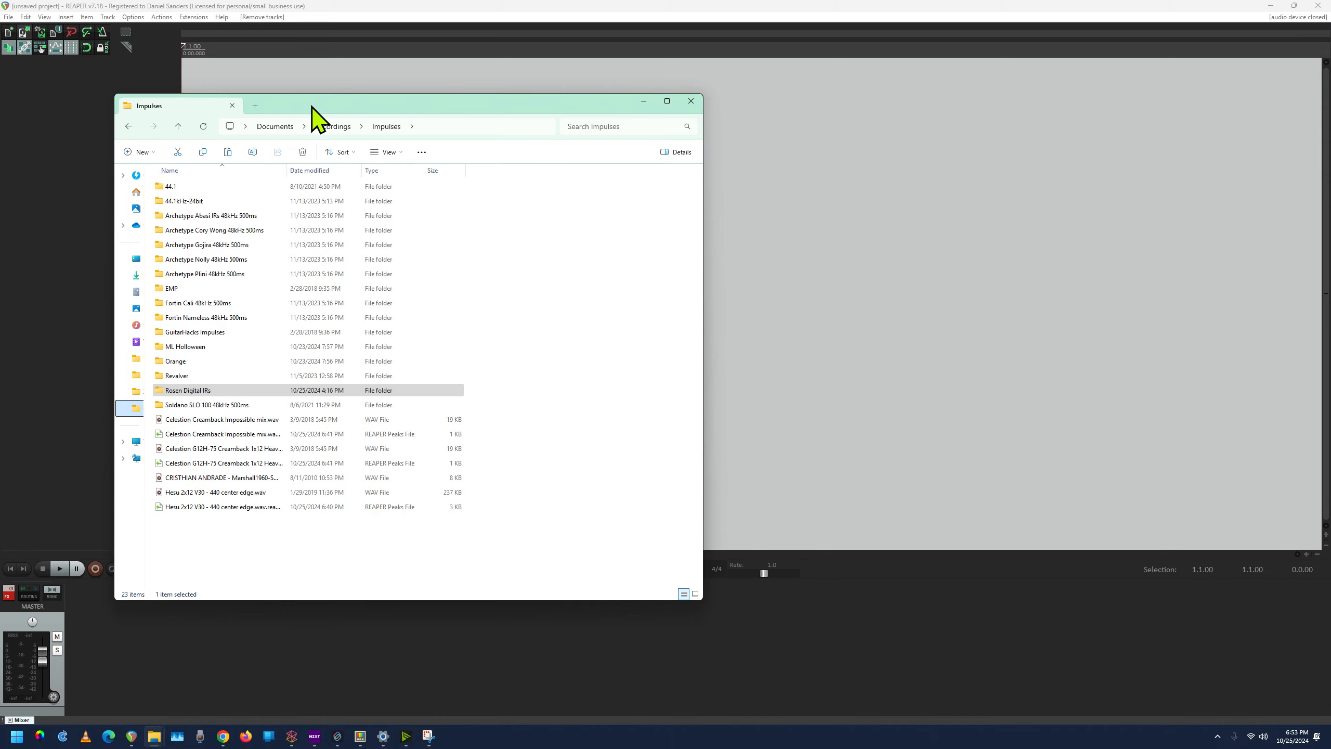
drag(312, 106, 691, 131)
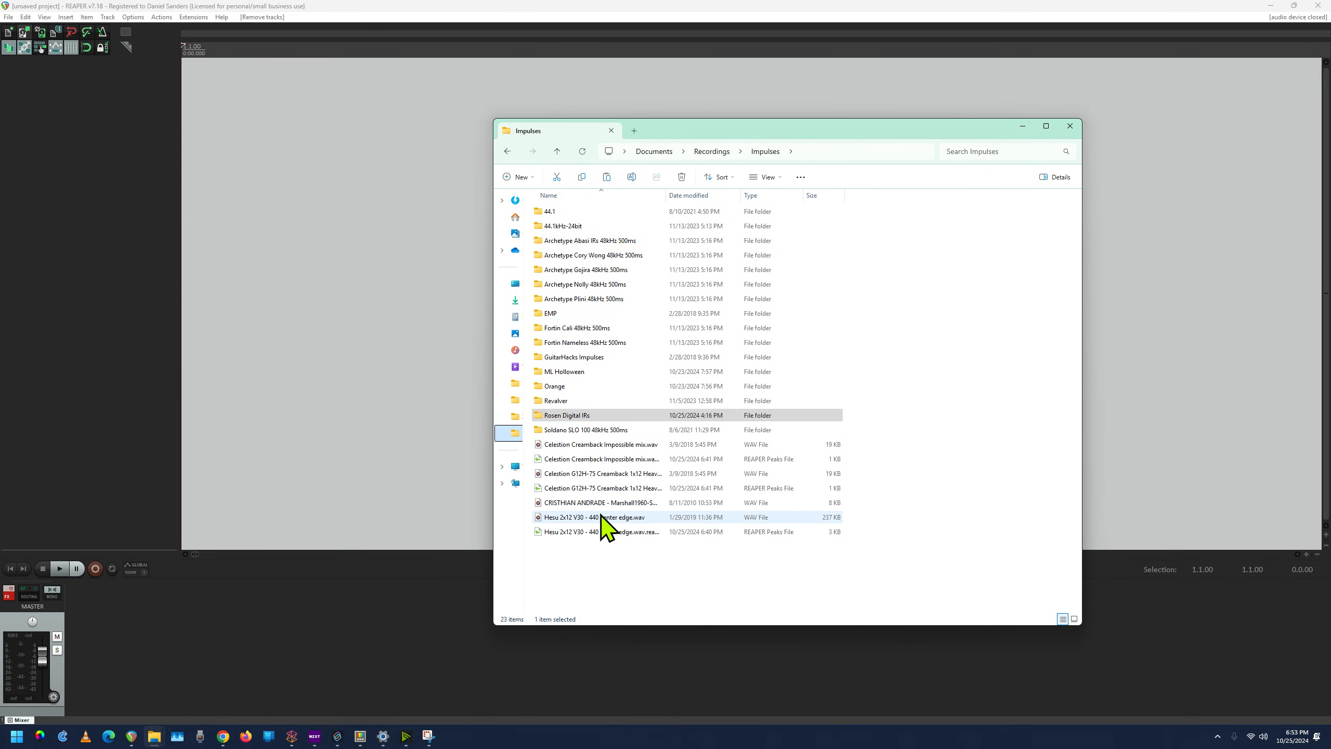
drag(601, 516, 183, 71)
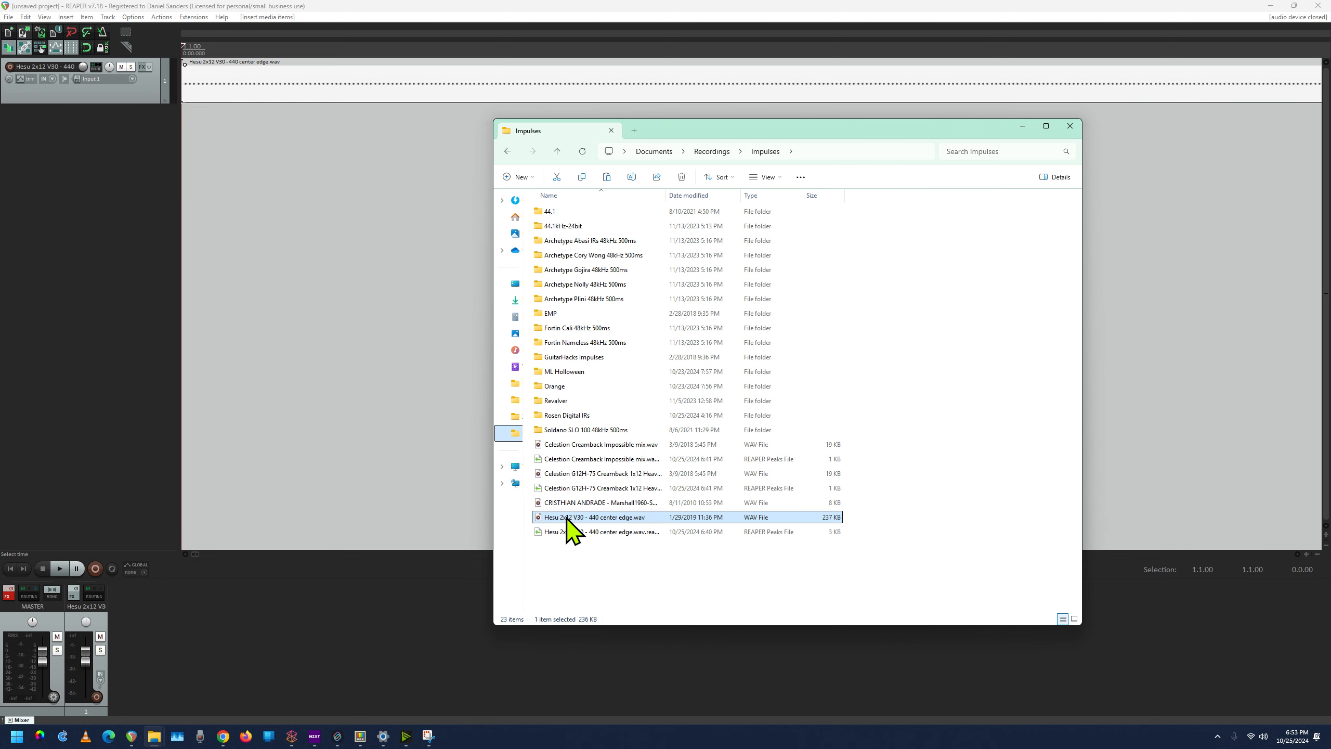
Insert the Celestion Creamback Impossible mix and G12H-75 Creamback 1x12 Heavy mix WAV files at the same time position on separate tracks
click(576, 446)
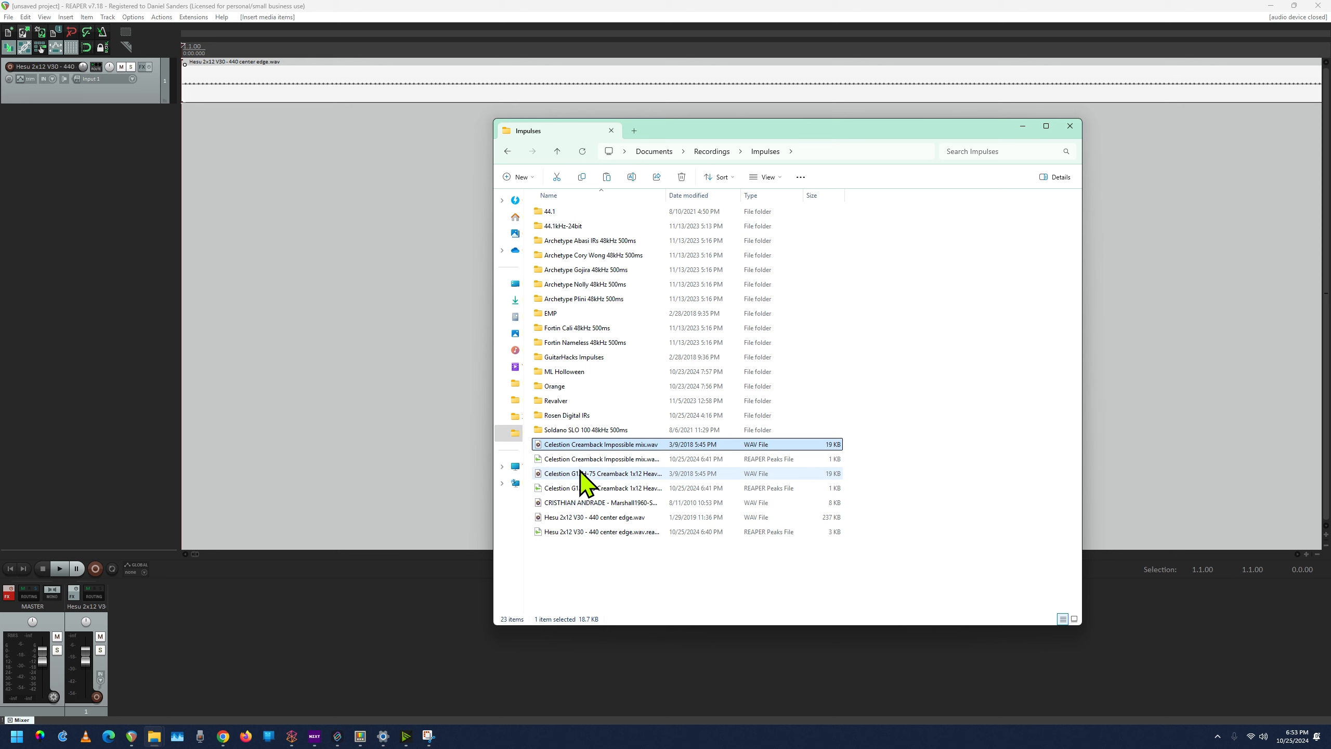
ctrl+click(581, 473)
drag(580, 473, 183, 126)
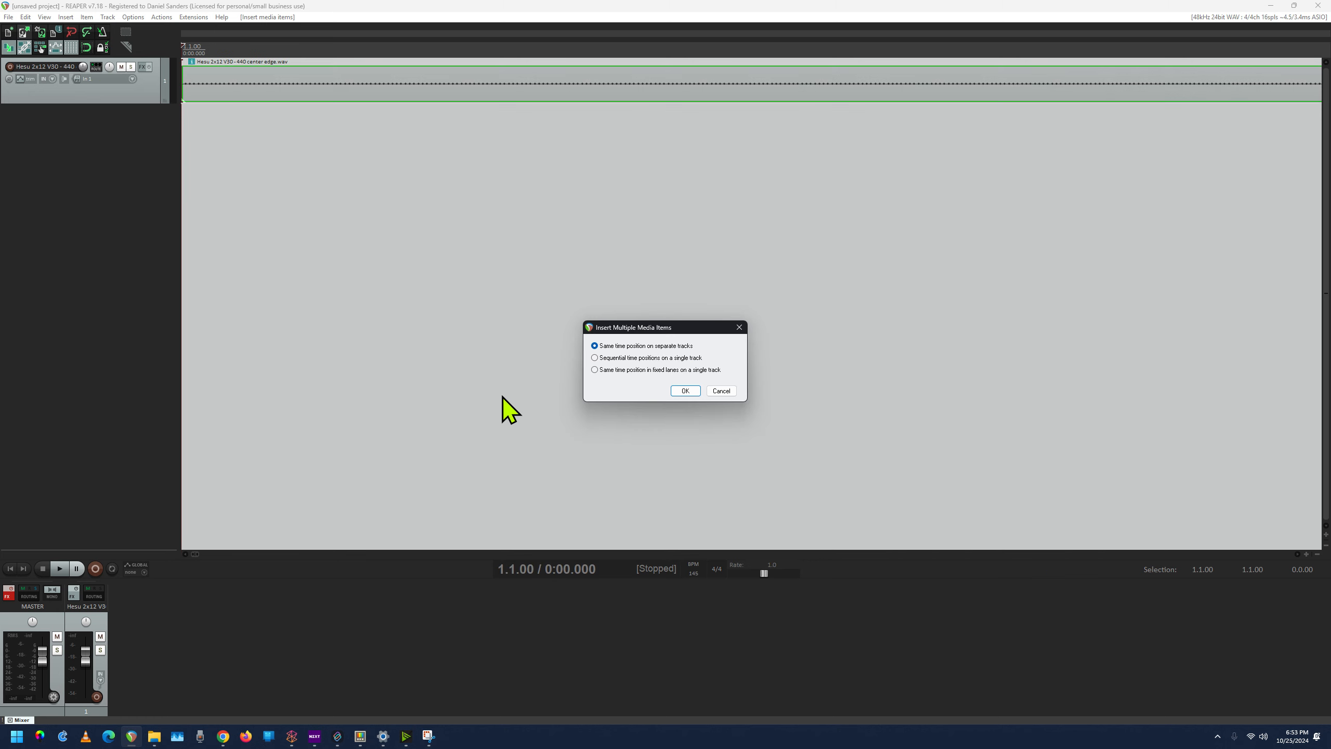
click(676, 392)
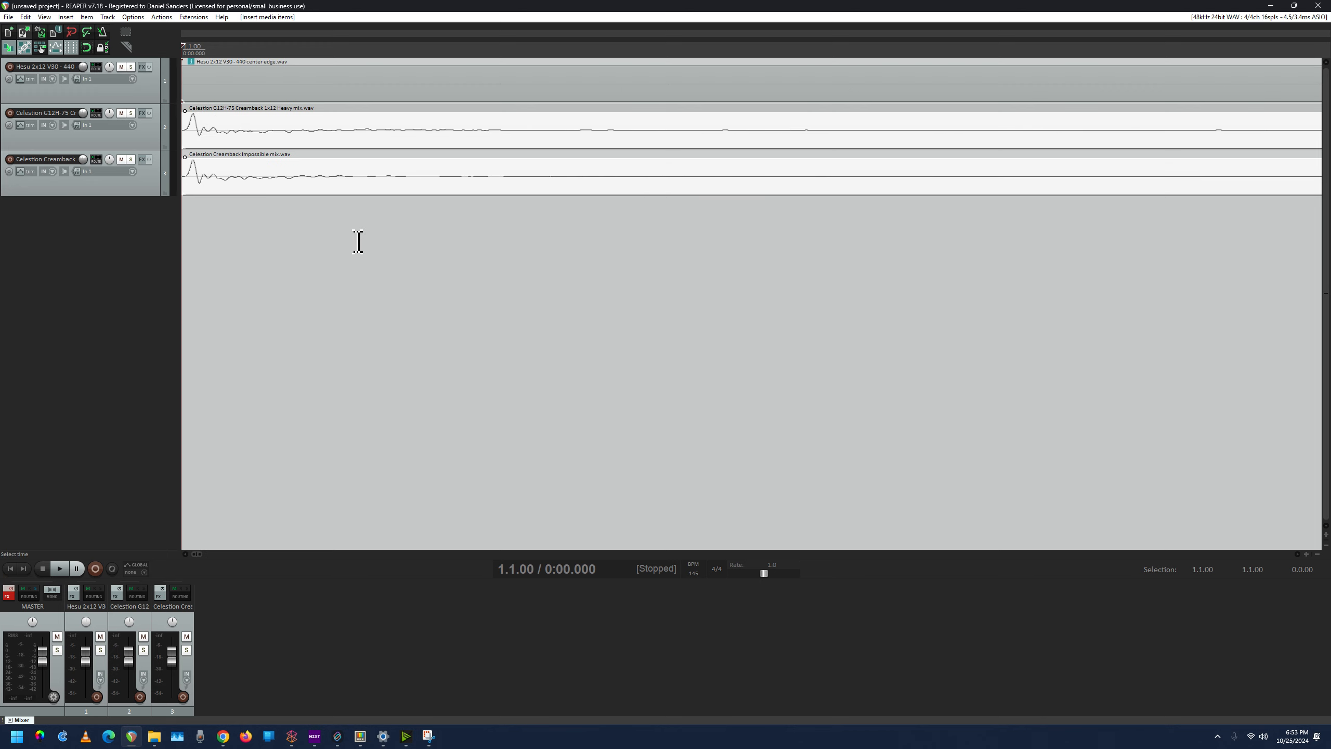
Trim the leading silence off the Hesu item and align its first transient with the Celestion items at the project start
click(197, 73)
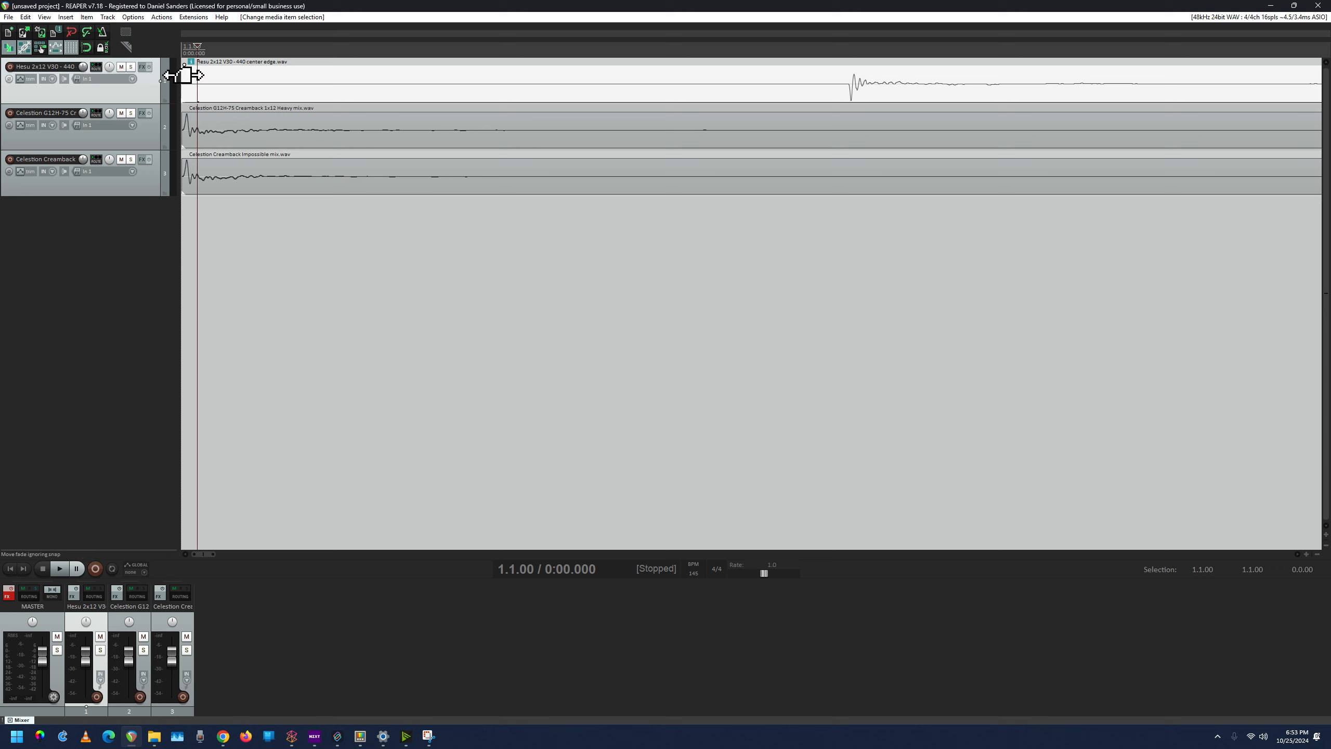
drag(183, 76, 847, 131)
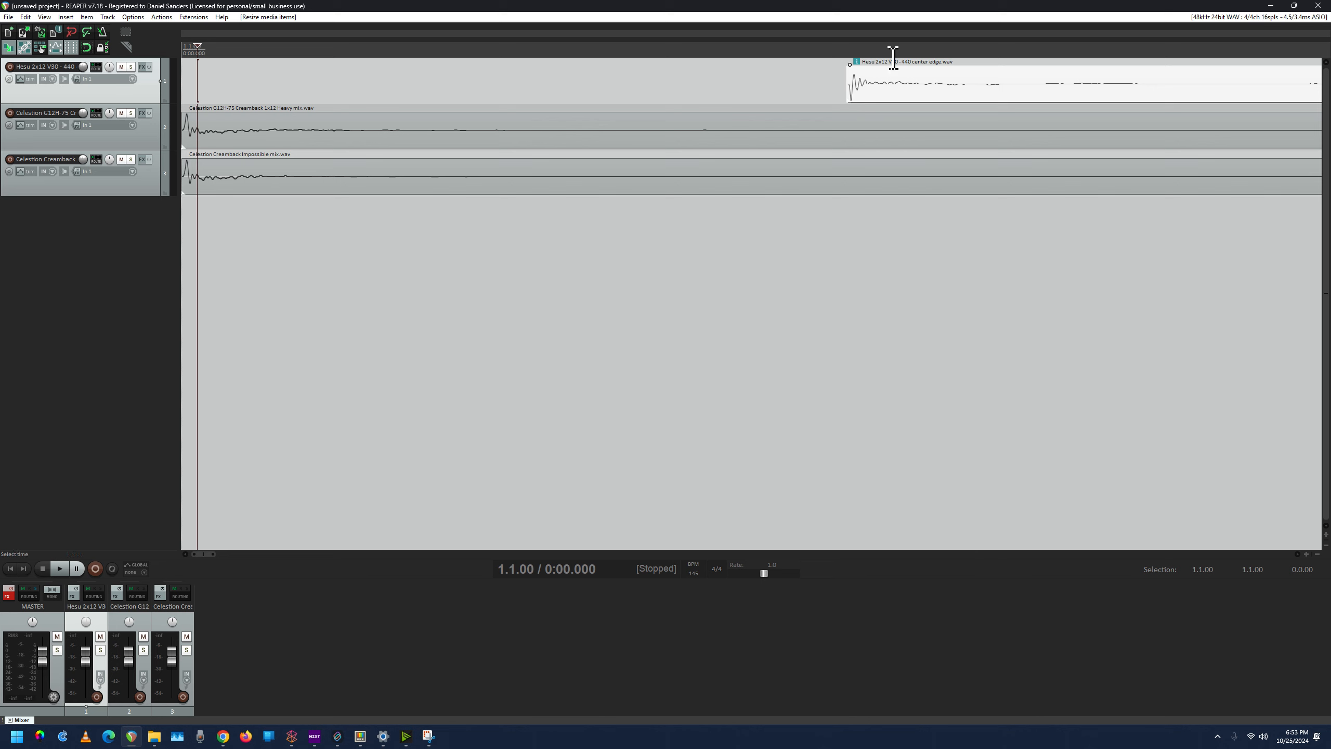
drag(888, 76, 220, 100)
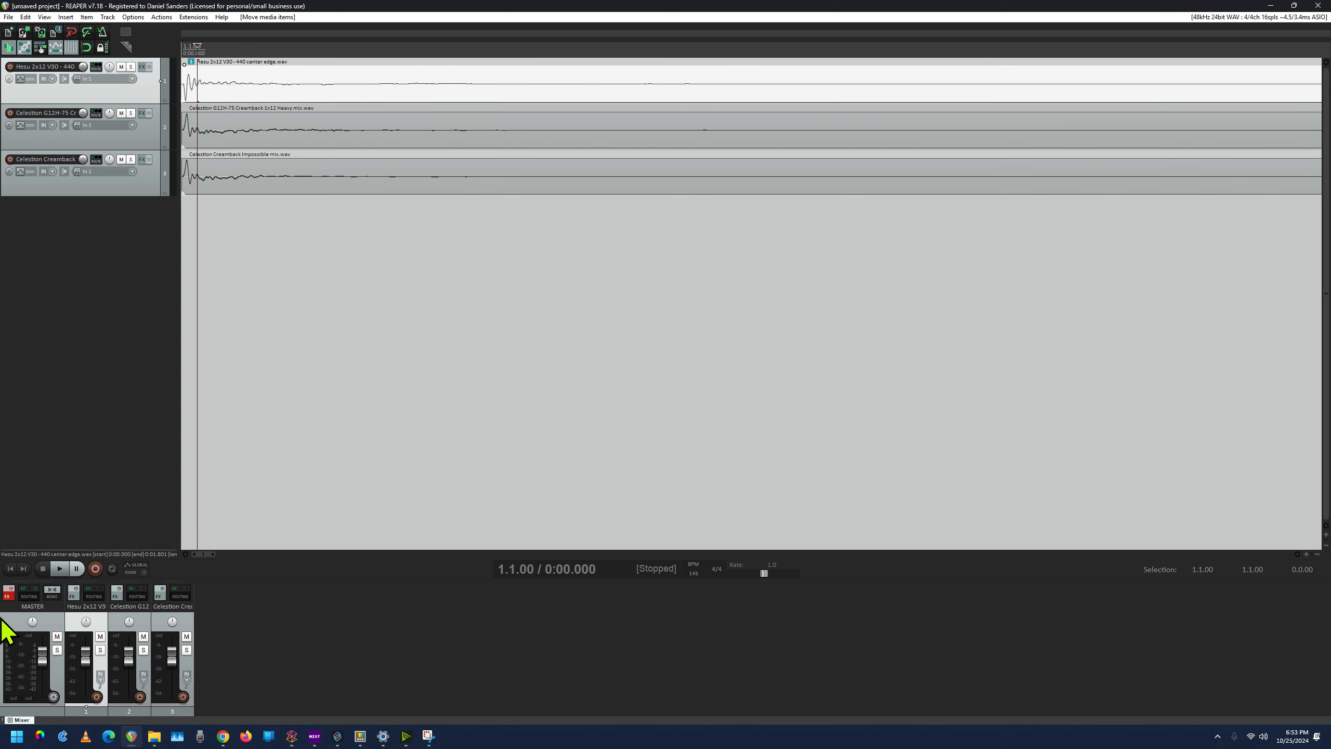
scroll(285, 316, up, 10)
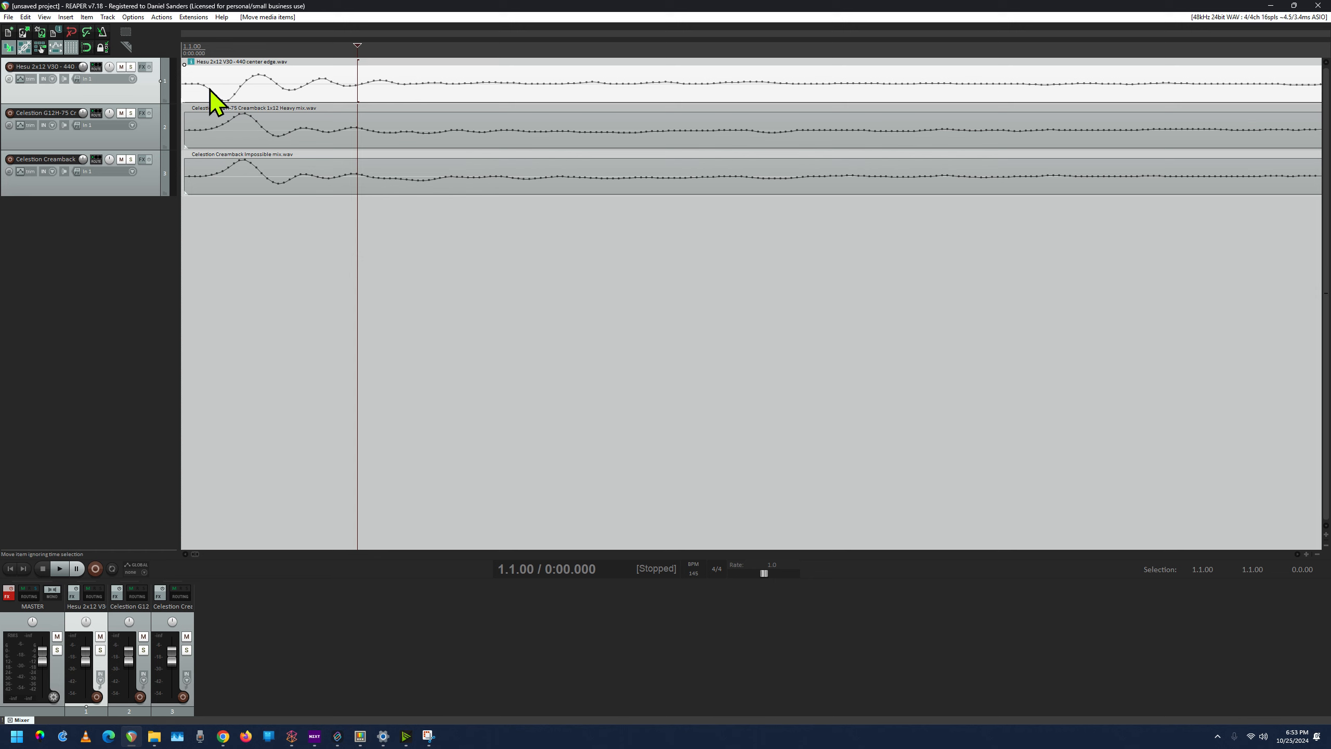
mouse_move(231, 77)
mouse_down()
mouse_move(248, 77)
mouse_move(237, 89)
mouse_up()
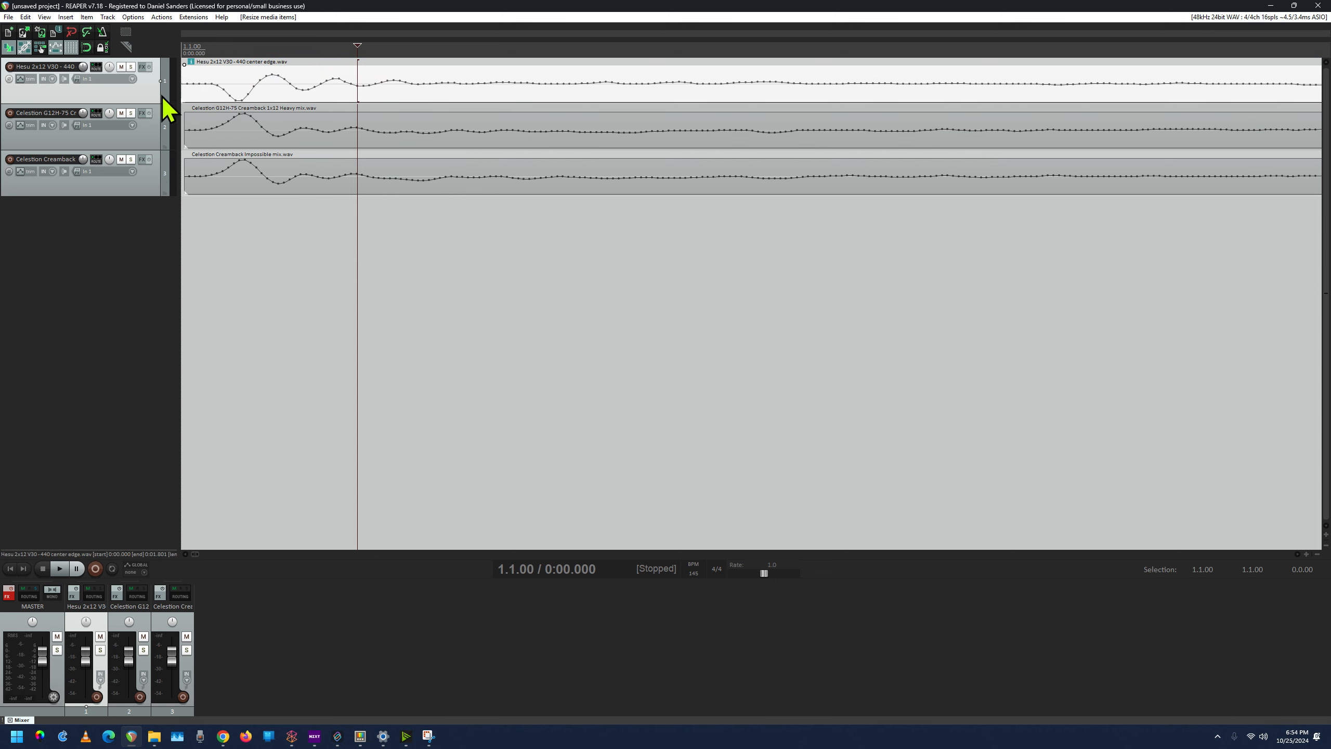
Move both Celestion Creamback items flush to the project start
drag(186, 143, 179, 156)
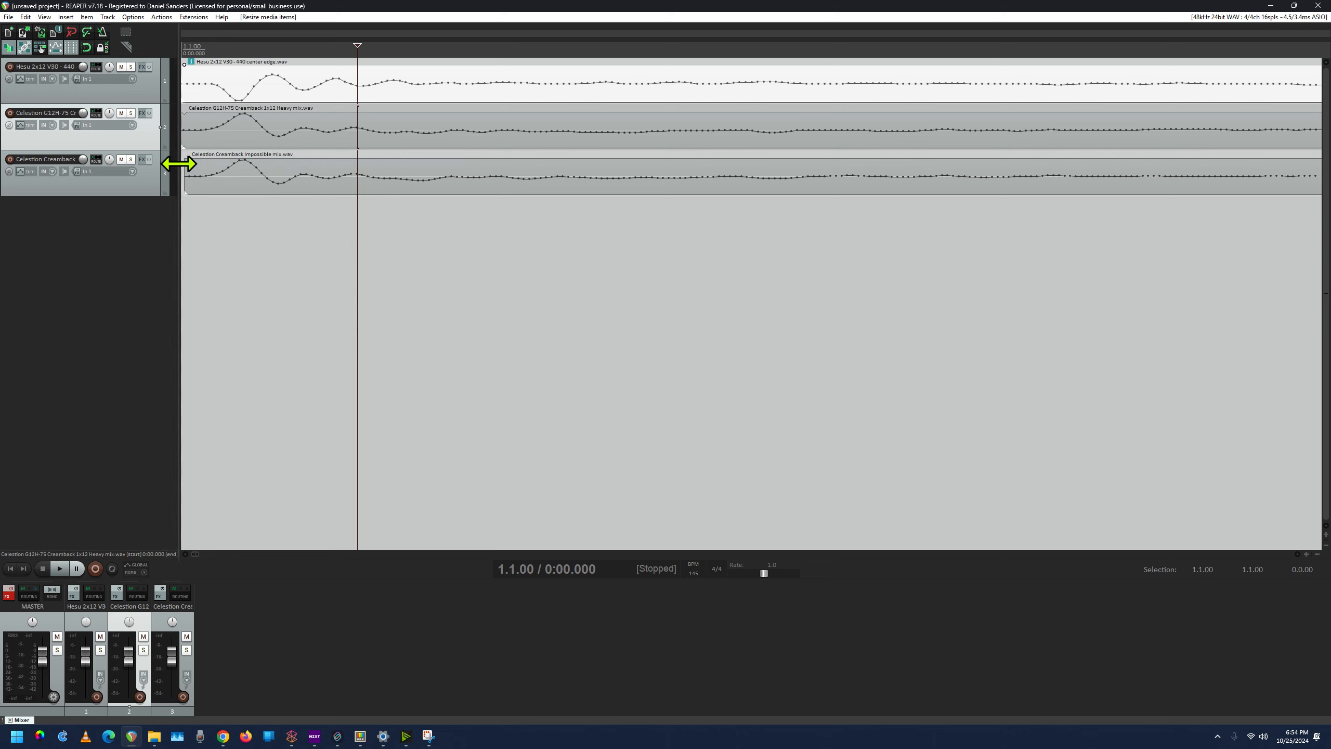
click(191, 142)
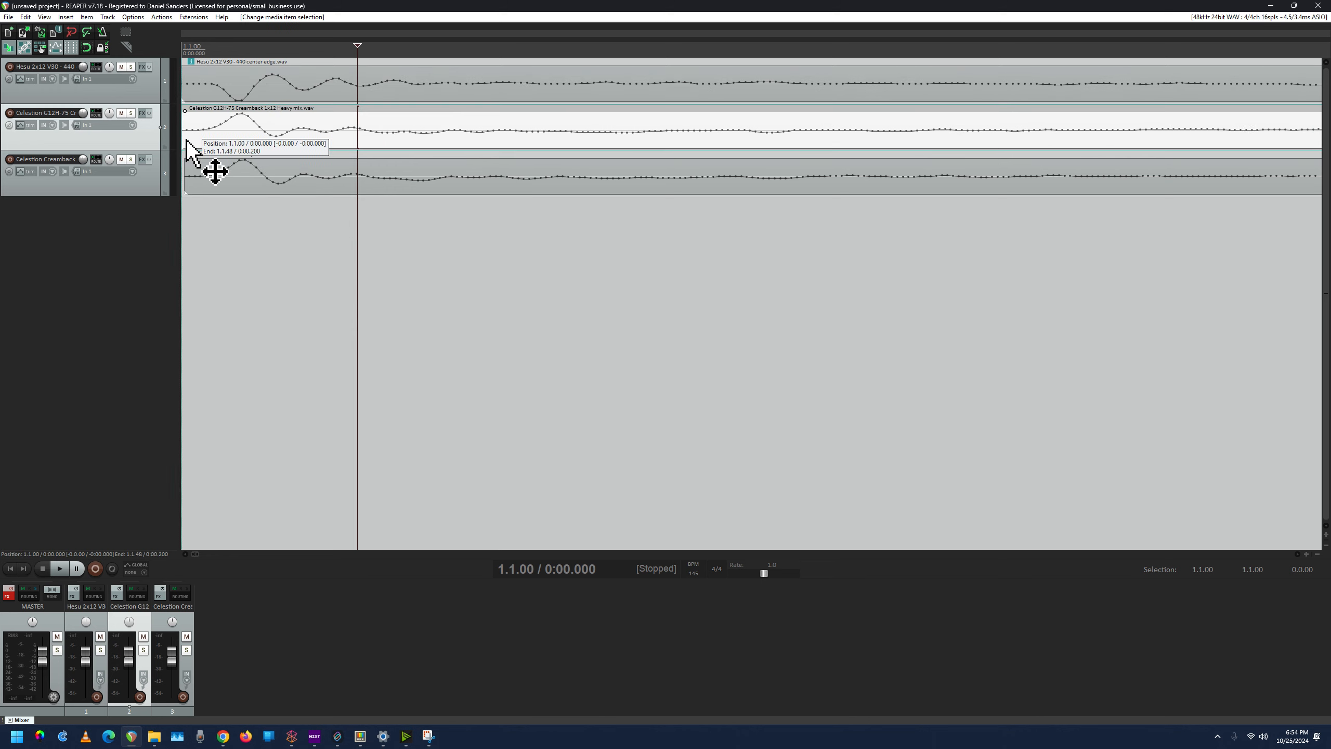
click(202, 167)
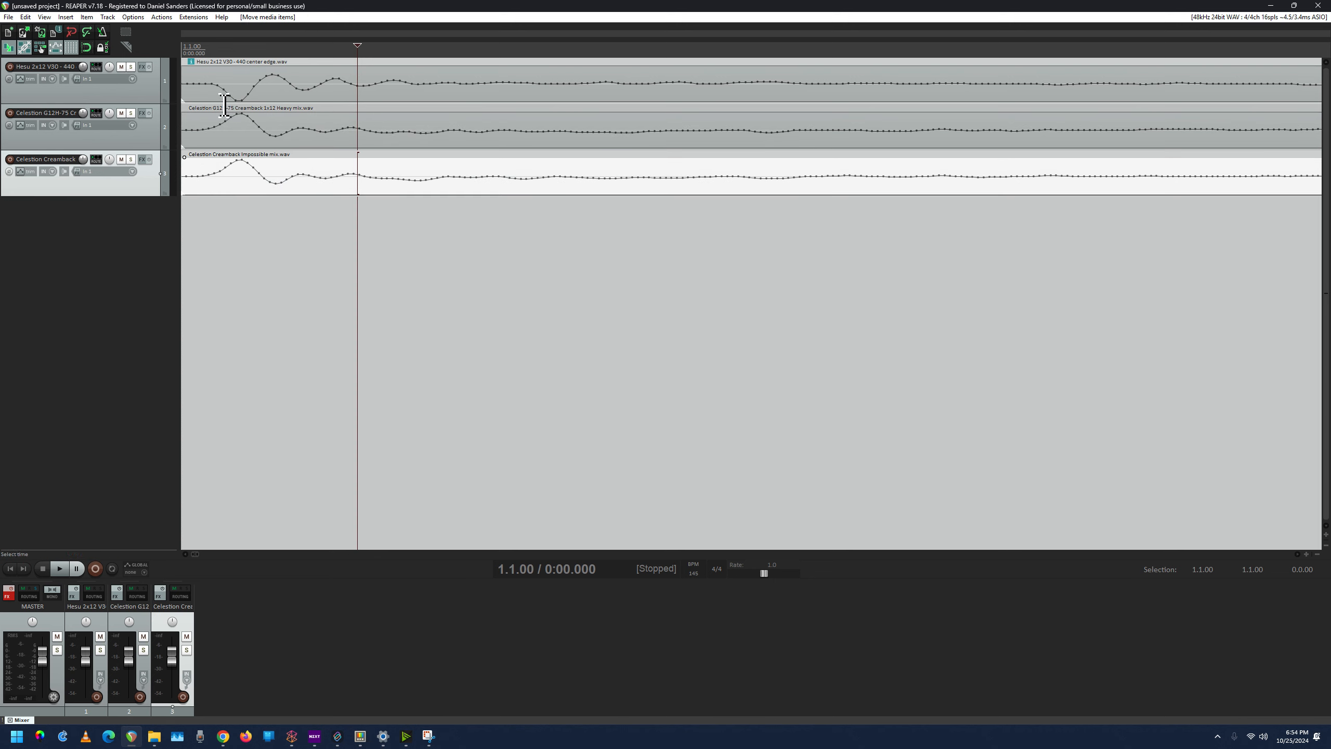
Compare the direction of the first transient in the three impulse response waveforms
click(230, 144)
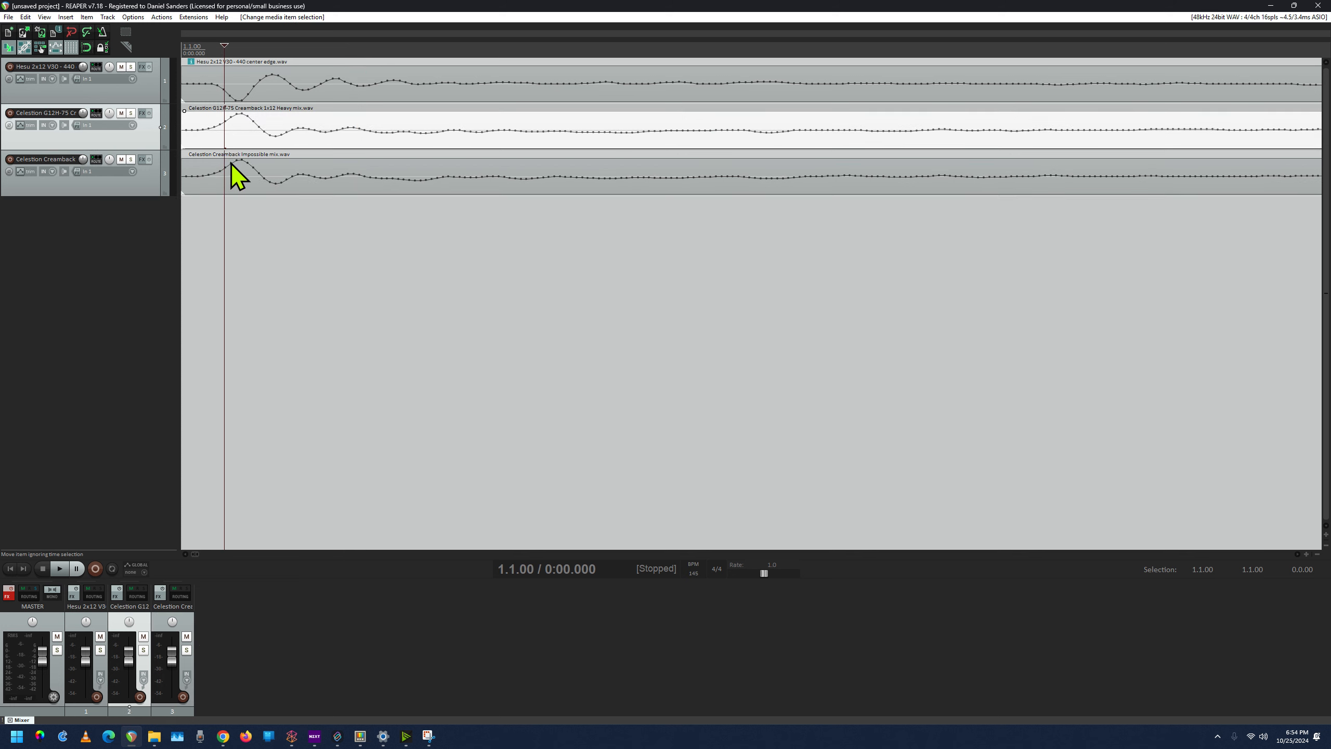
click(231, 177)
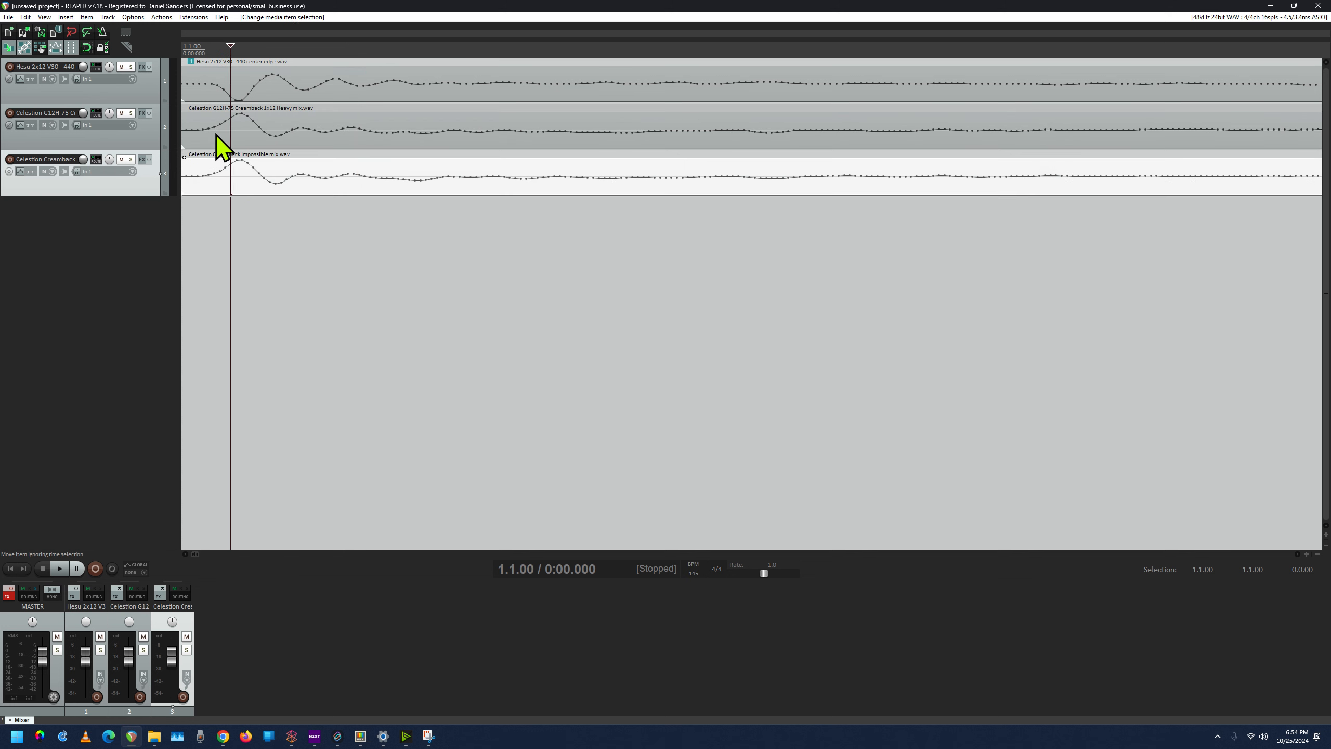
click(218, 94)
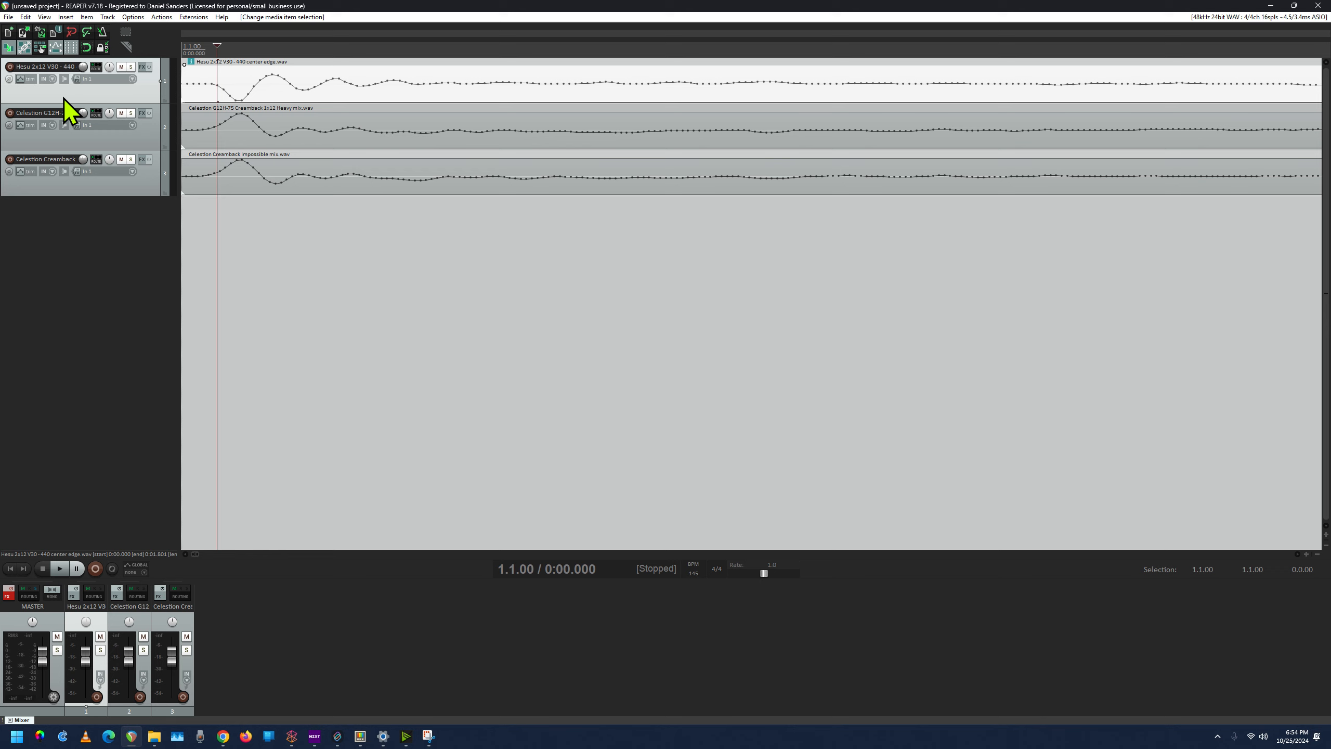
Toggle the Hesu track's phase inversion on and back off, and return the edit cursor to the project start
click(9, 79)
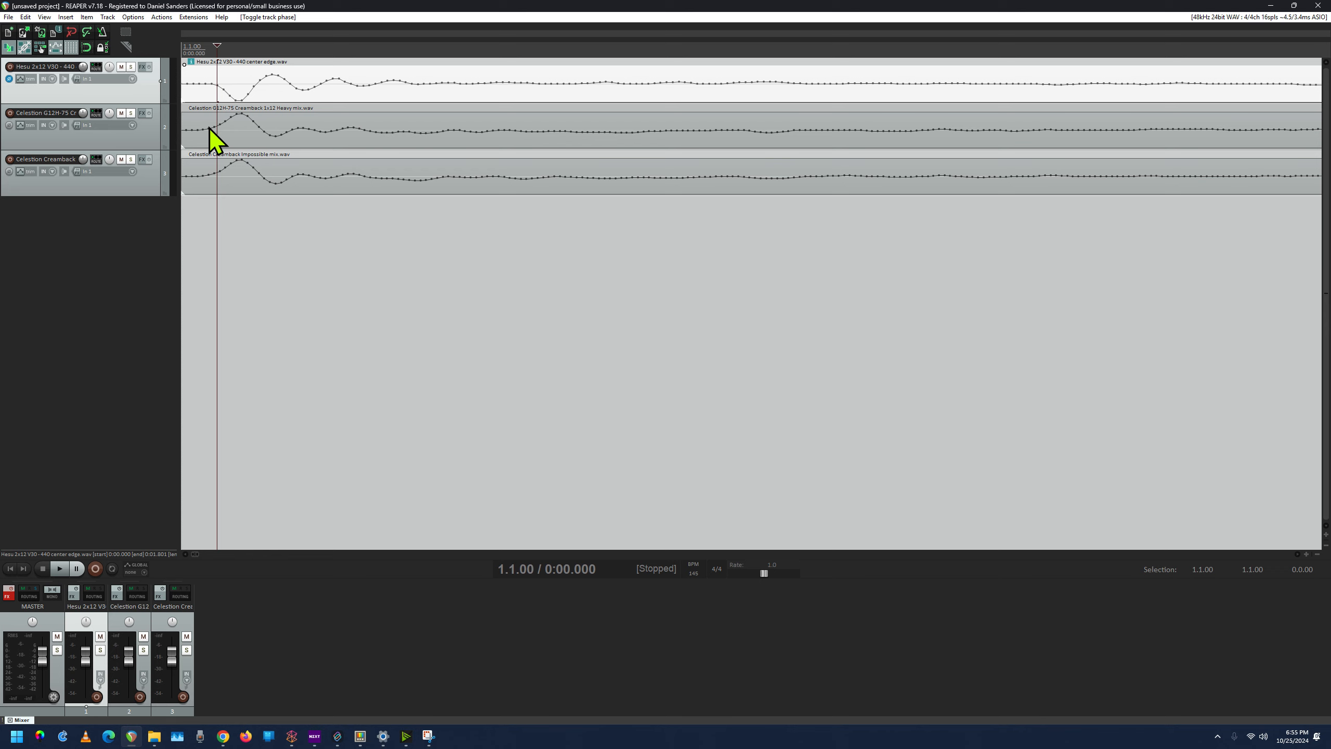
click(11, 81)
click(9, 569)
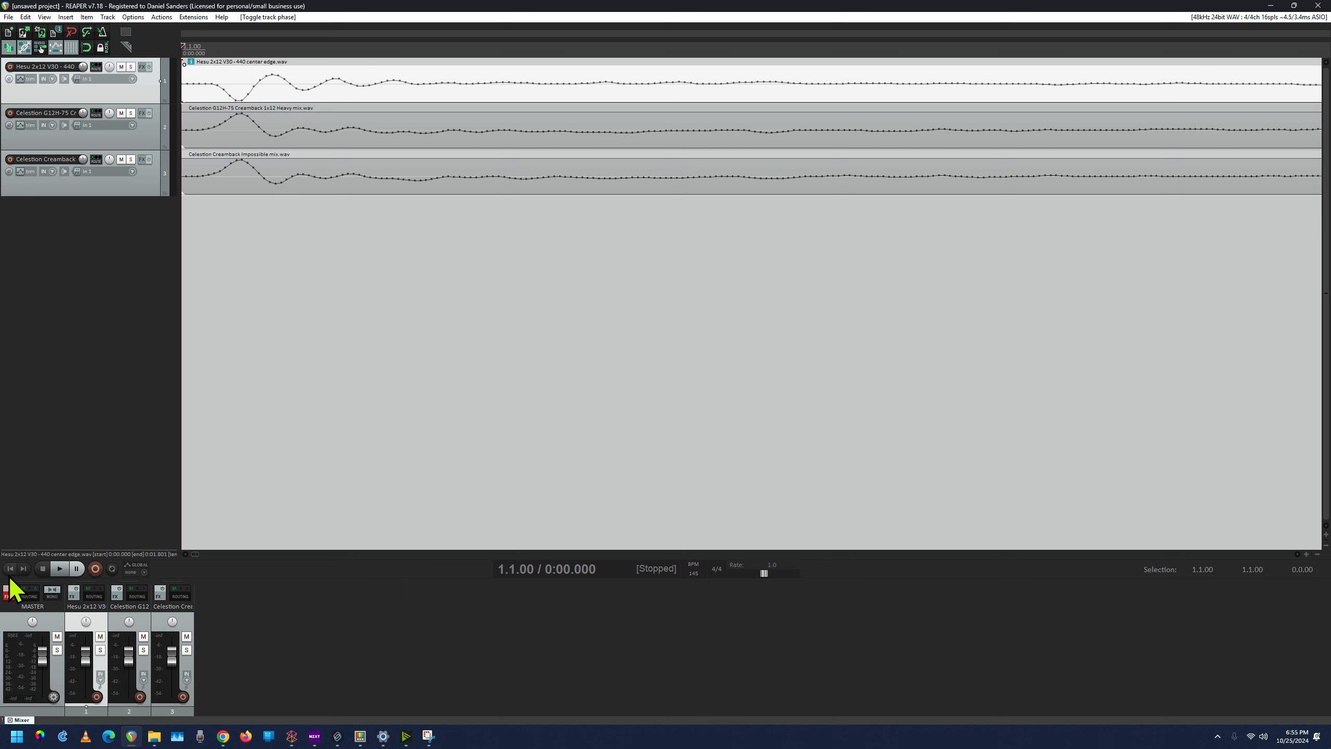
Invert the polarity of the Hesu item itself and render it as a new take
right_click(224, 77)
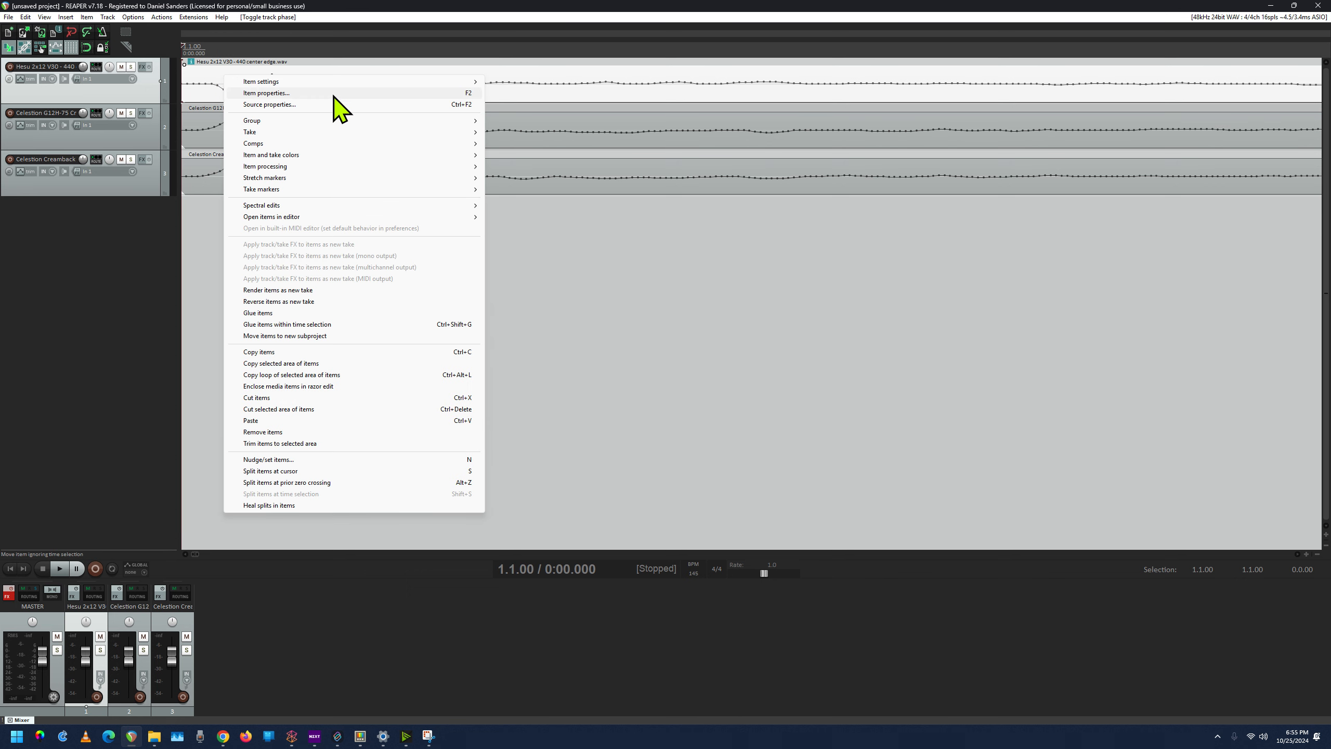
mouse_move(328, 82)
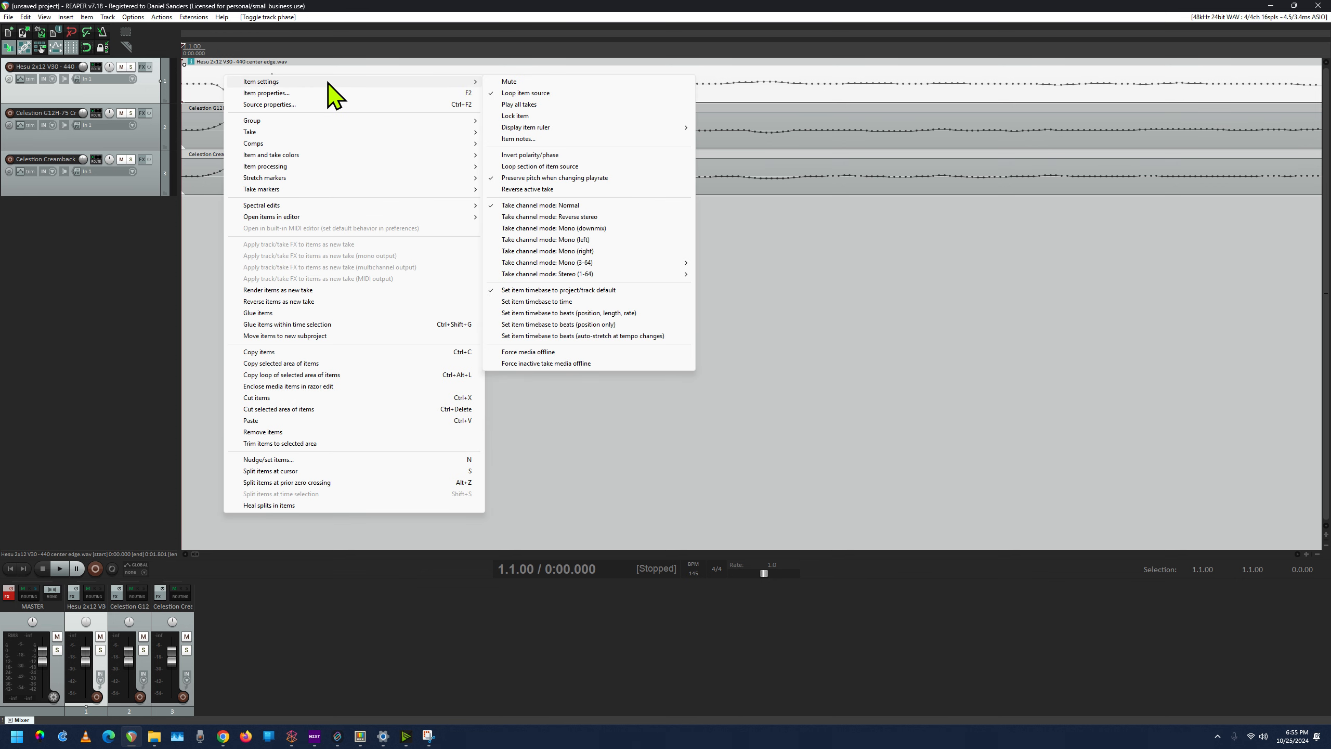
click(549, 156)
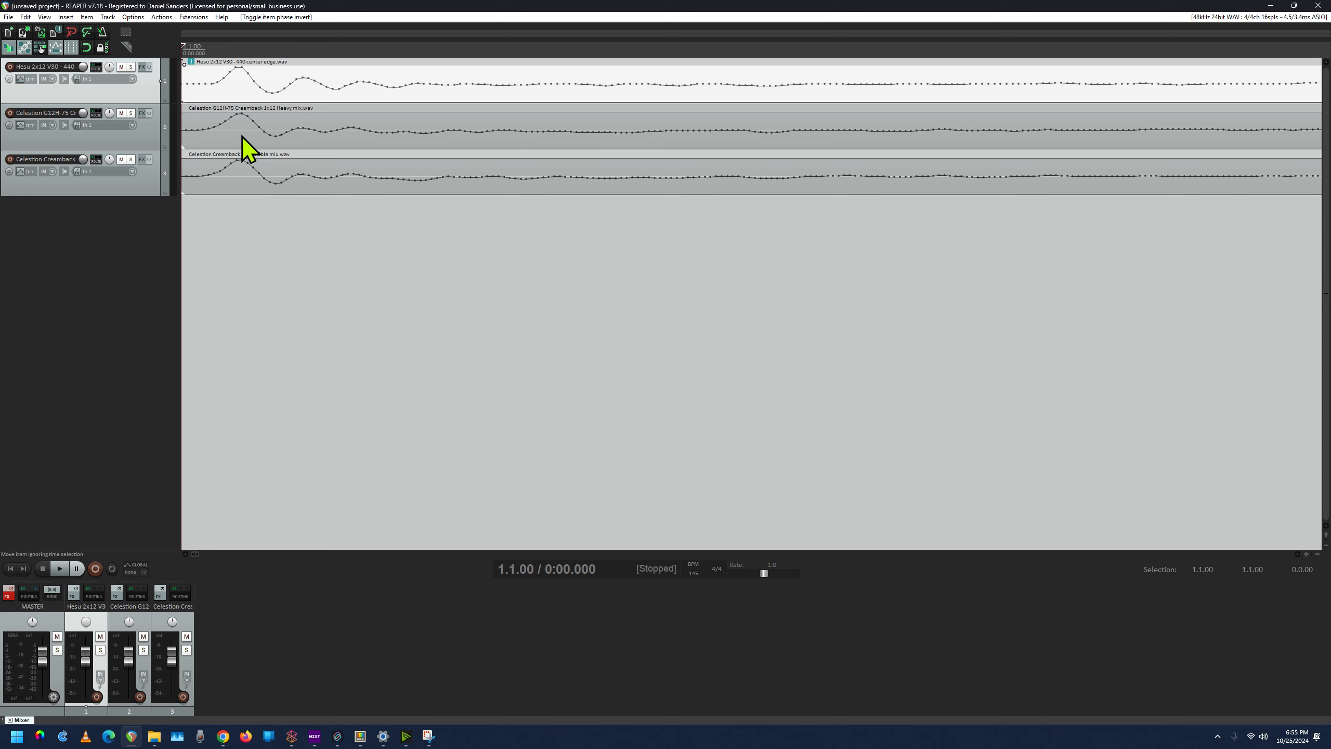
right_click(231, 92)
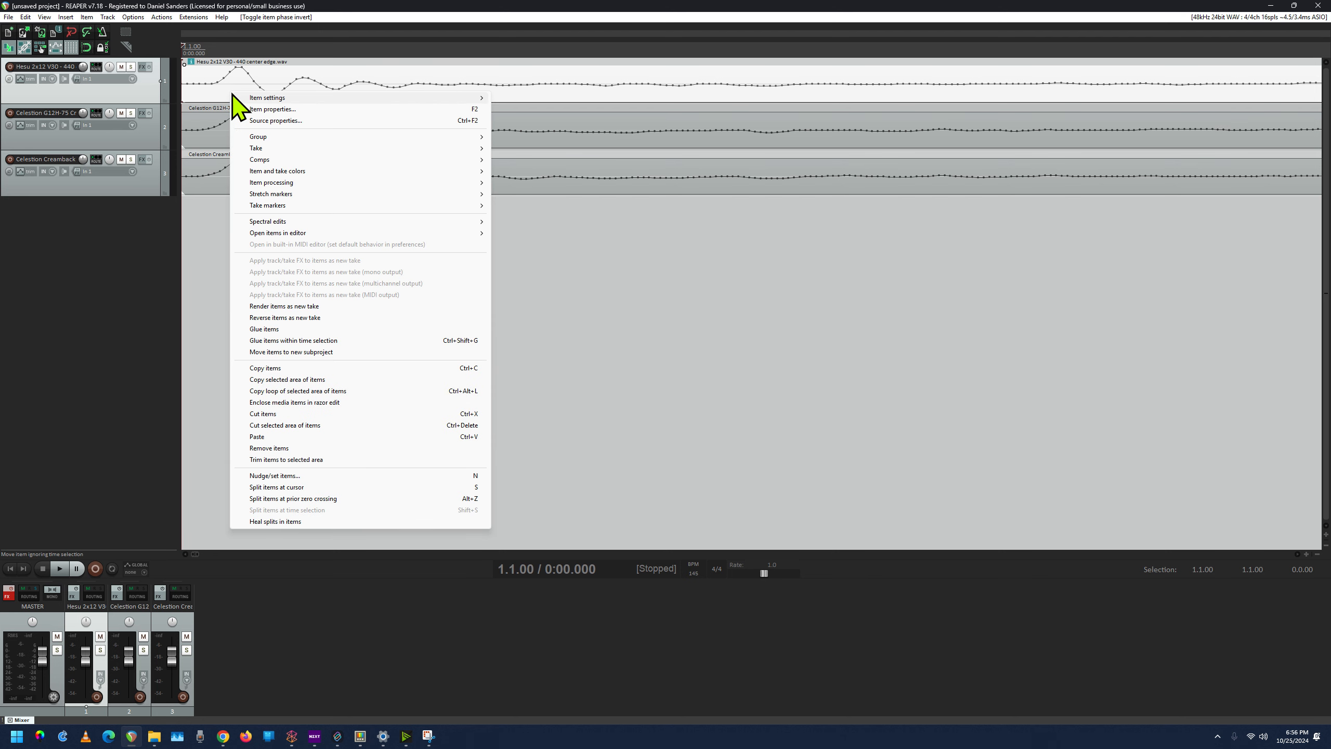
click(286, 307)
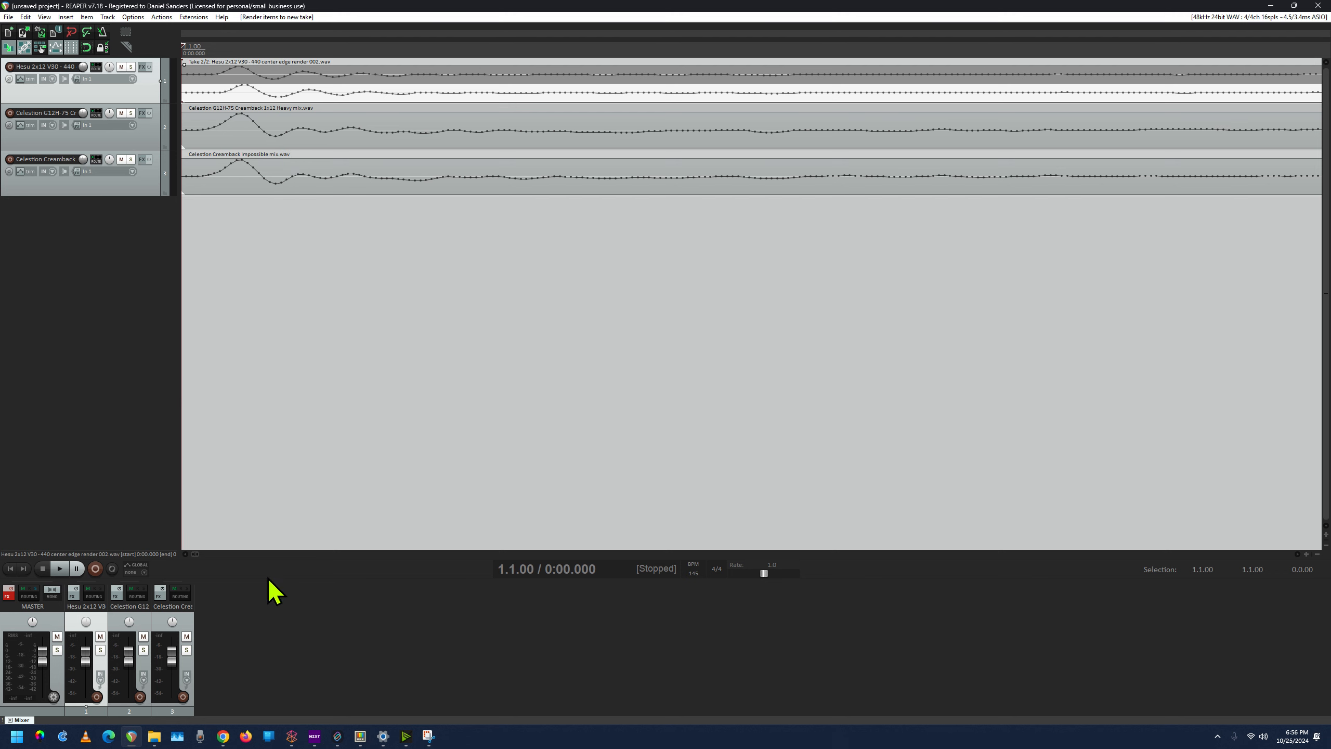
Insert "Hesu 2x12 V30 - 440 center edge render 002.wav" from the REAPER Media folder on a new fourth track, flush with the project start
click(153, 737)
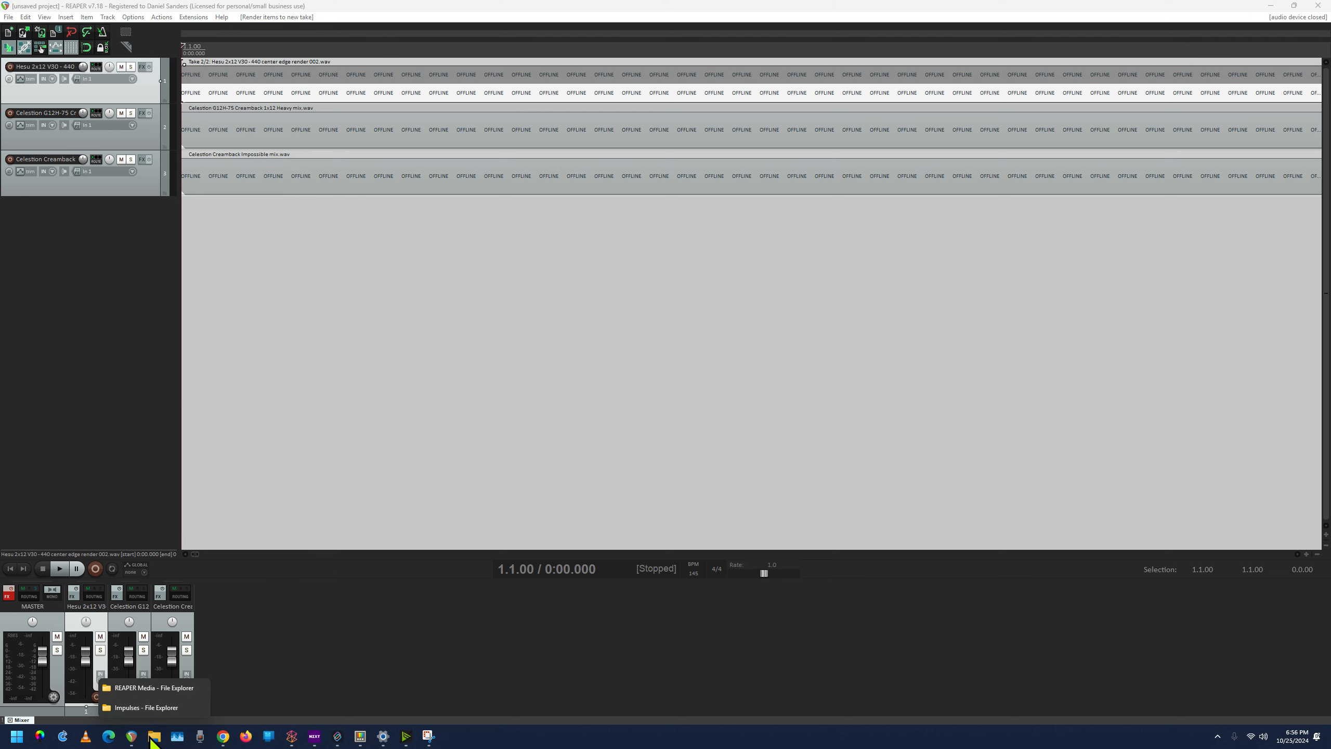
click(143, 692)
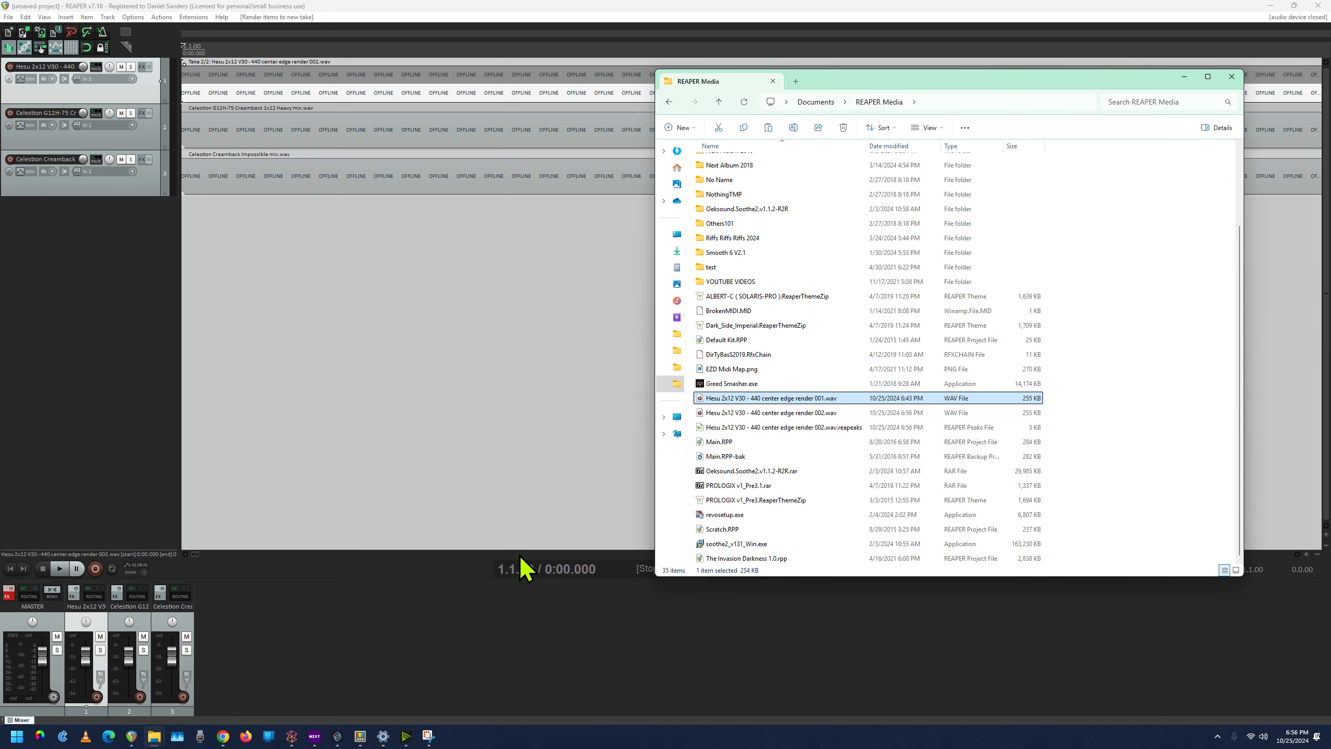
click(757, 414)
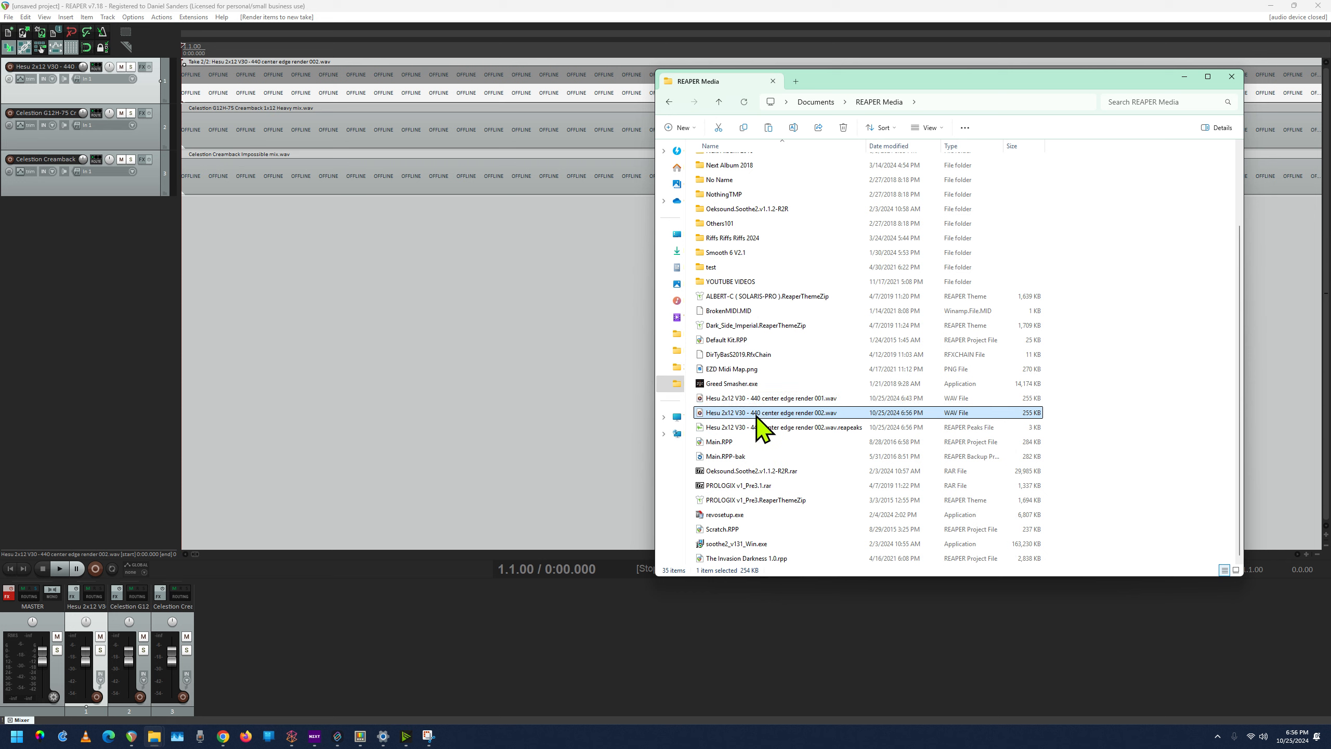
drag(756, 416, 183, 225)
drag(183, 225, 183, 225)
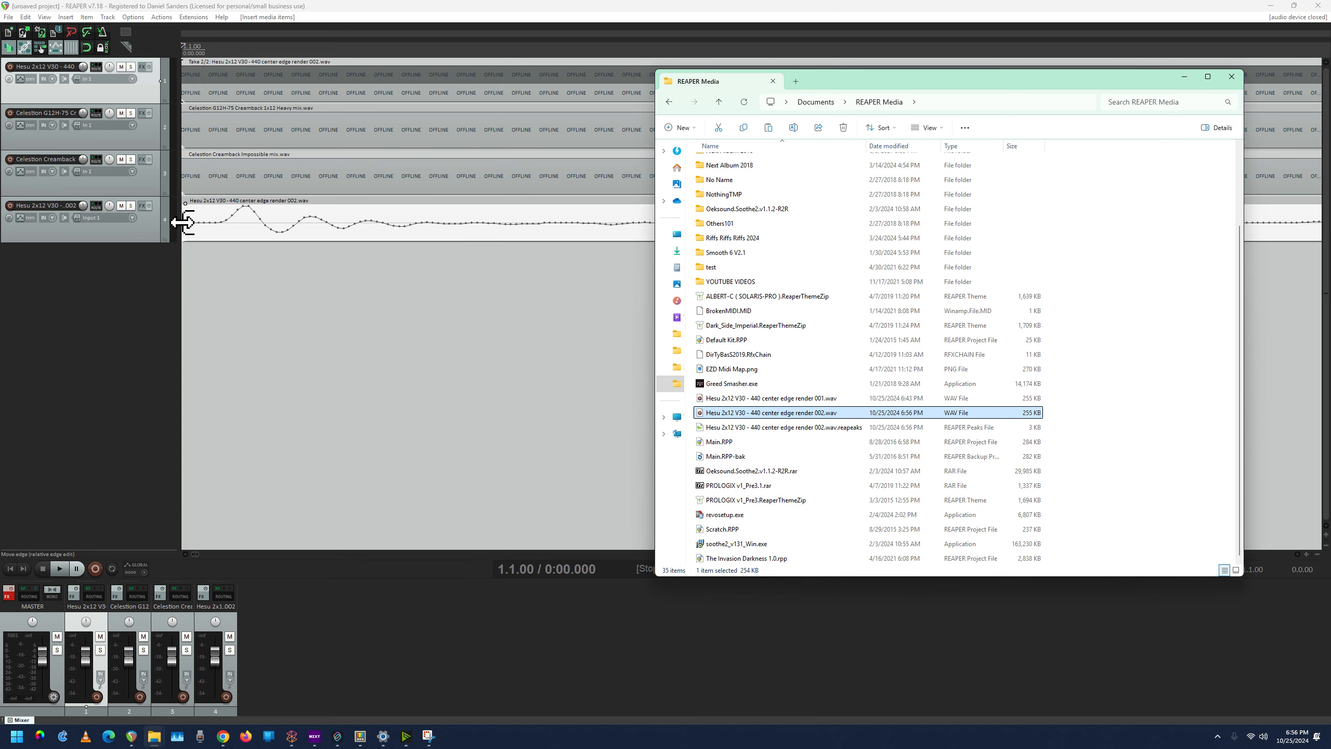
click(1232, 76)
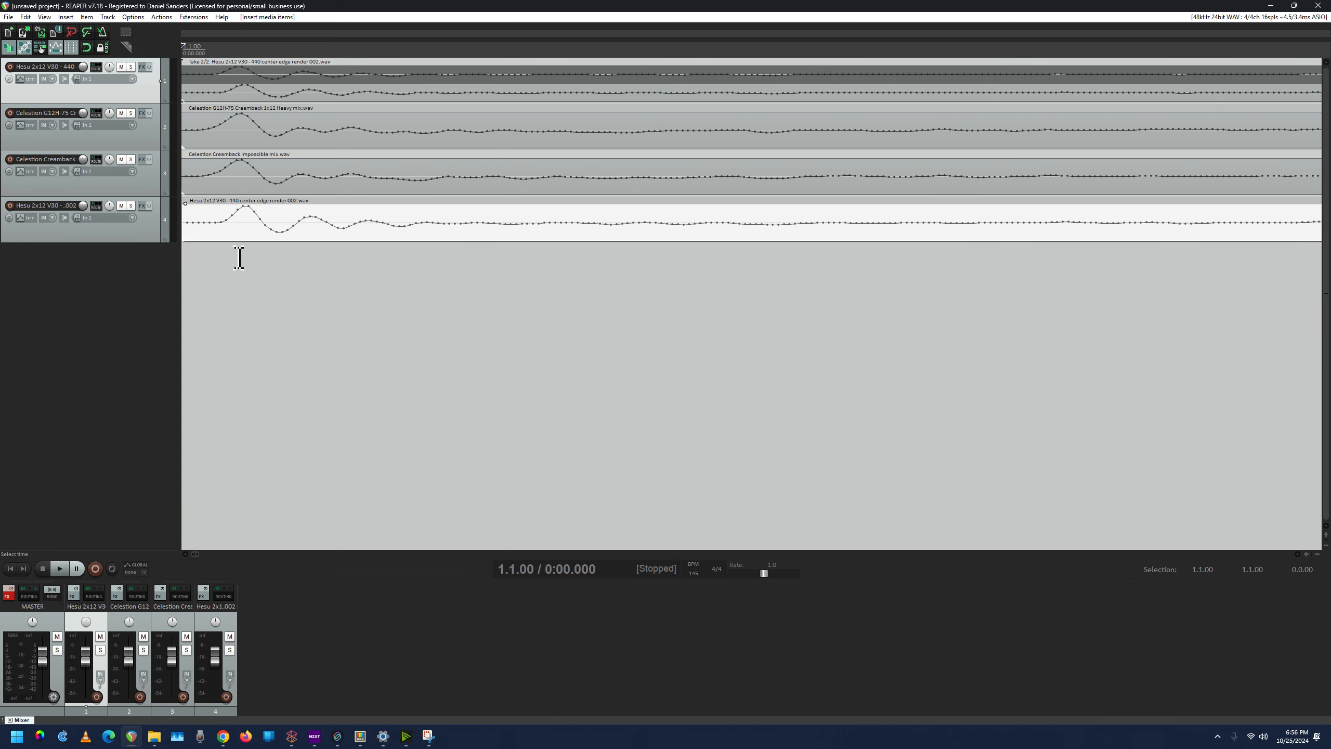
drag(244, 227, 230, 222)
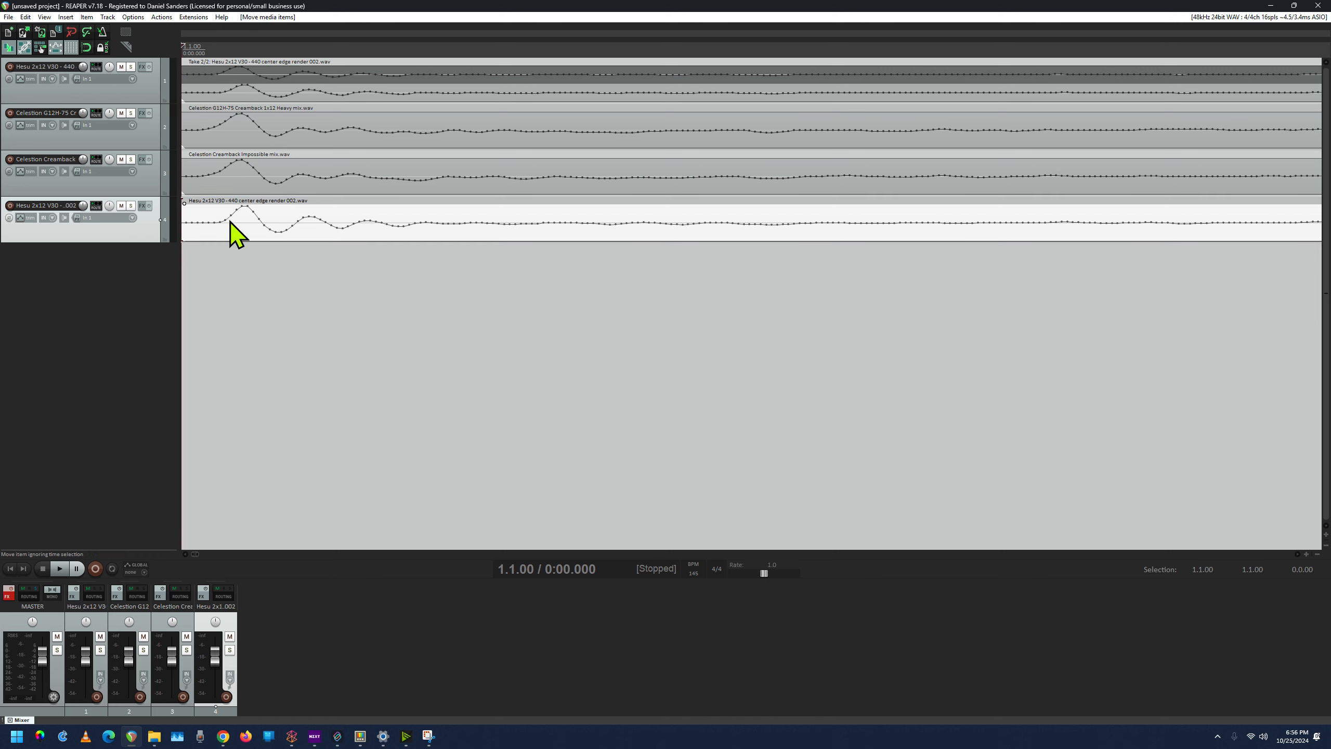